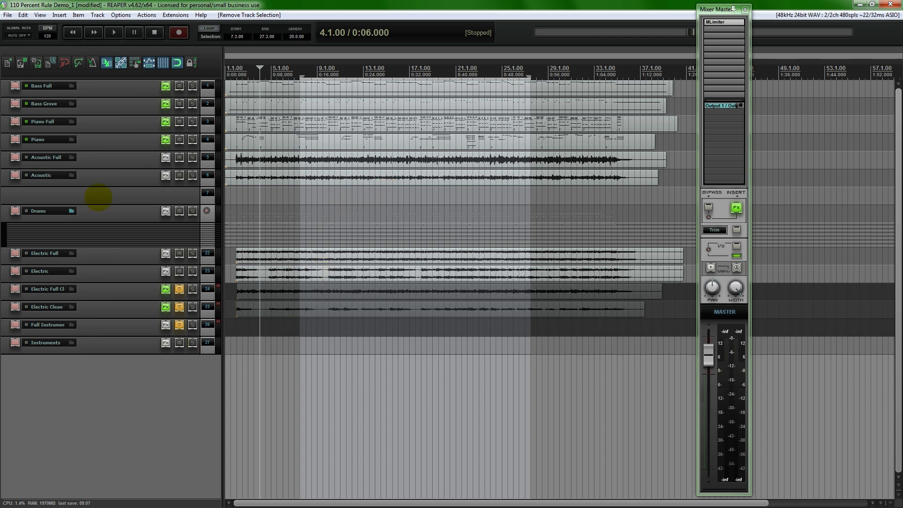
# - Select then deselect empty track 7, and bring up REAPER's Options menu
pyautogui.click(99, 197)
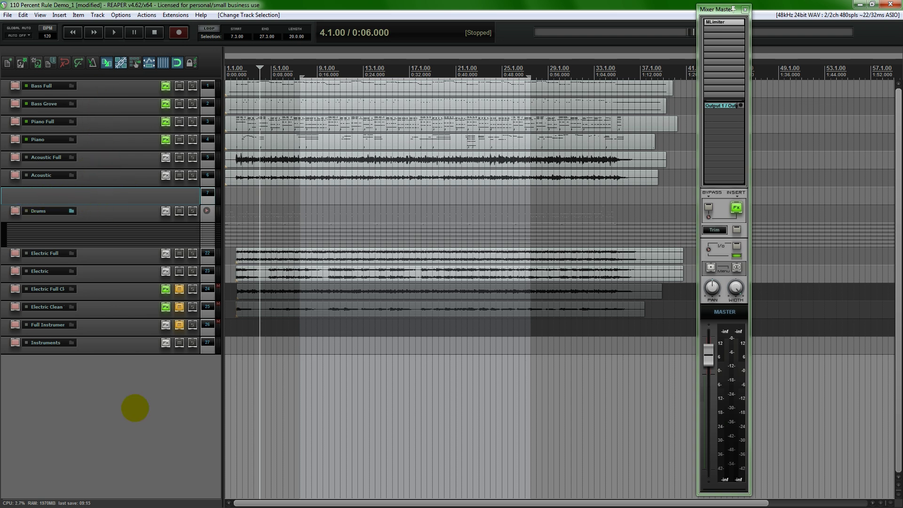
pyautogui.click(133, 402)
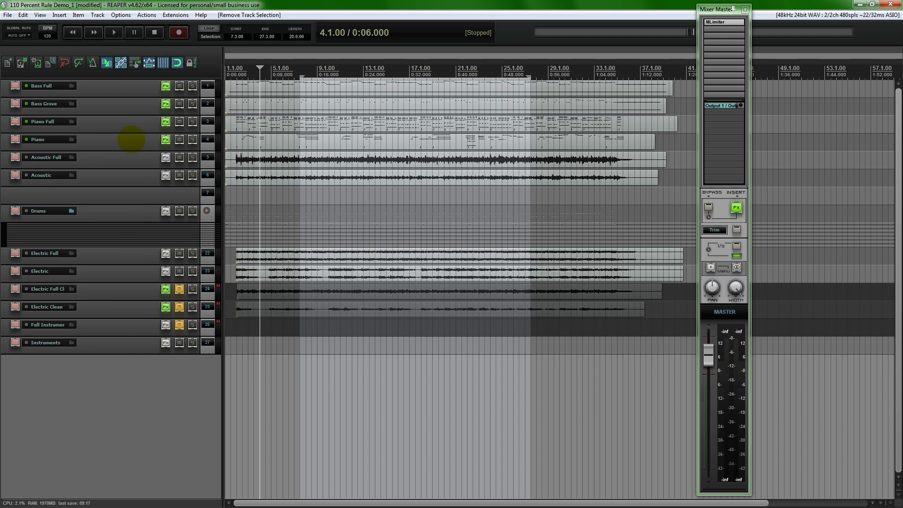
pyautogui.click(121, 14)
pyautogui.moveTo(145, 16)
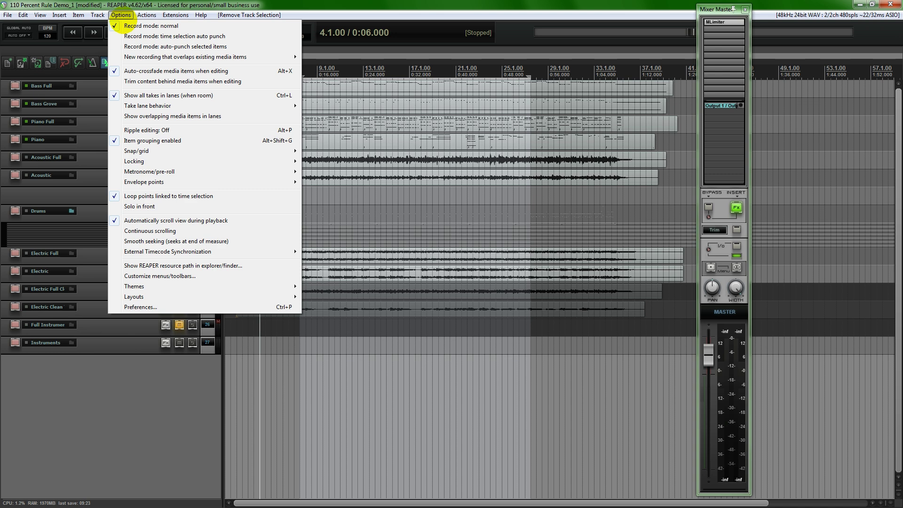
# - View the About REAPER information from the Help menu and close it
pyautogui.click(122, 20)
pyautogui.click(201, 14)
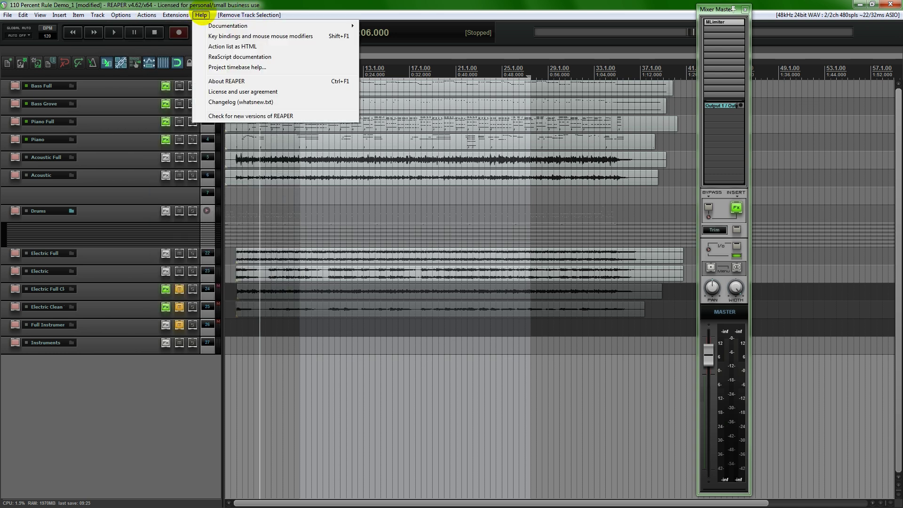
pyautogui.click(214, 80)
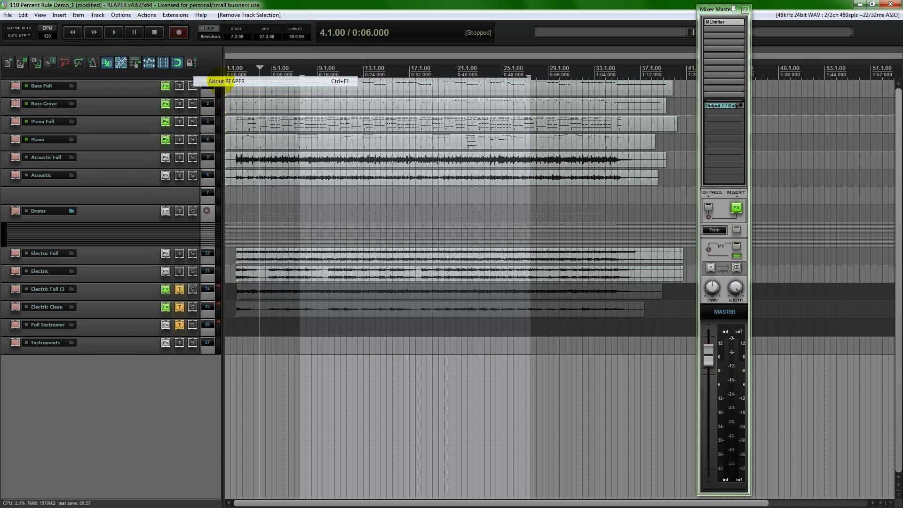
pyautogui.click(535, 333)
# - Browse the Options > Themes list and dismiss it without changing the theme
pyautogui.click(97, 15)
pyautogui.moveTo(121, 14)
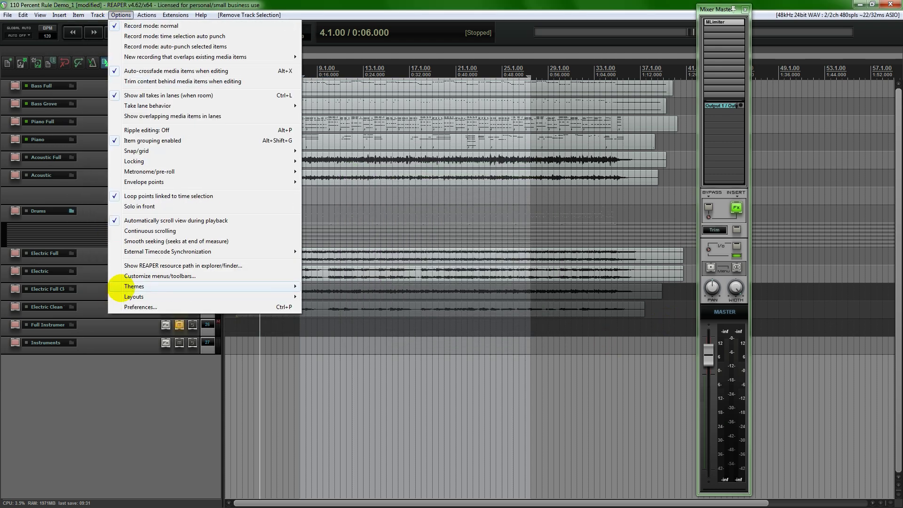
pyautogui.moveTo(121, 284)
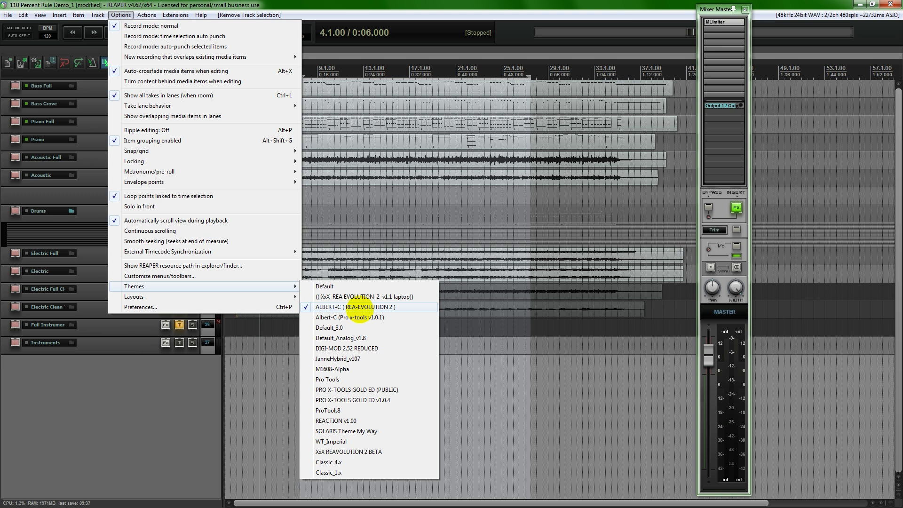
pyautogui.click(190, 382)
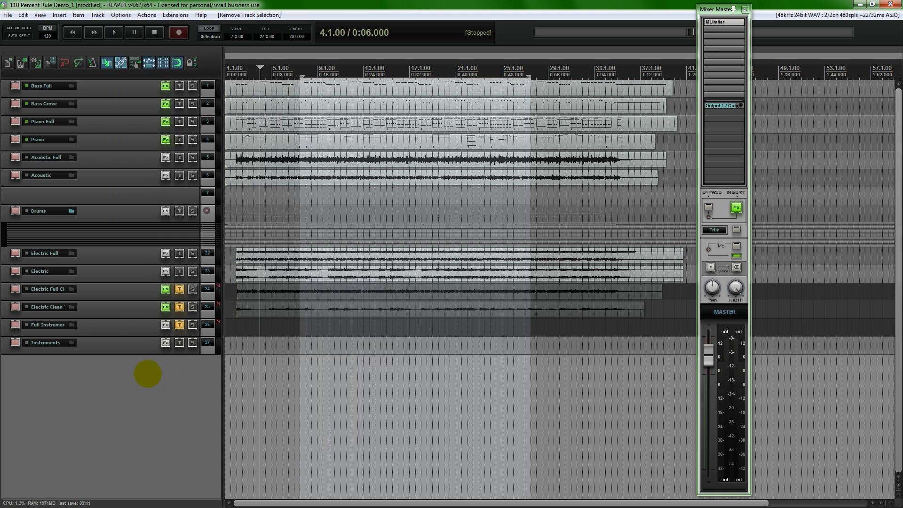
pyautogui.click(103, 195)
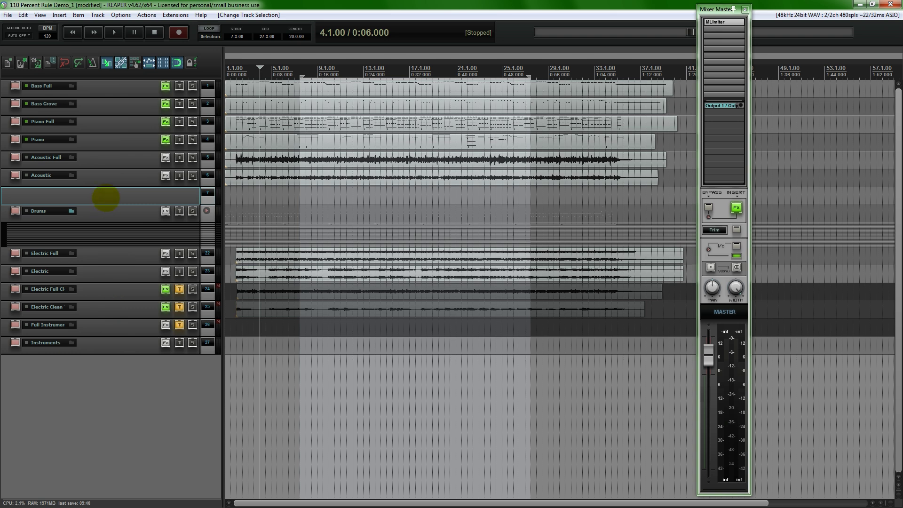
pyautogui.click(106, 398)
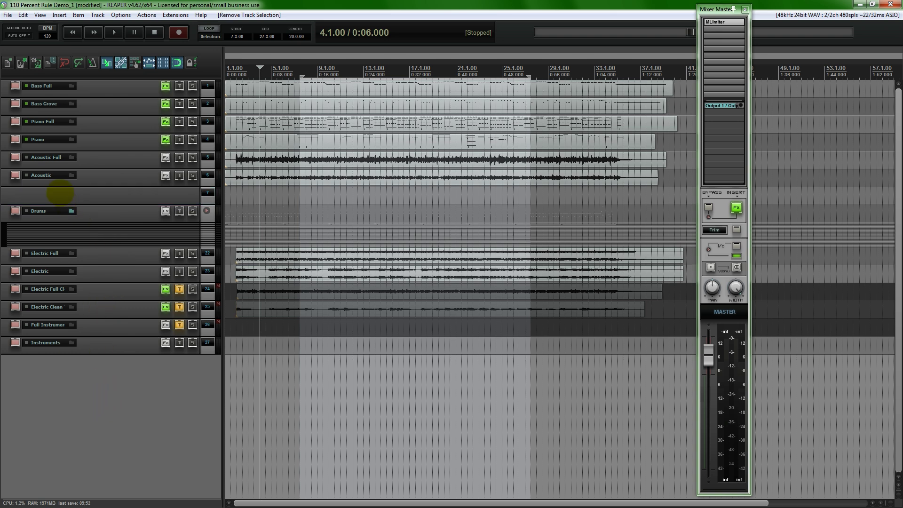
pyautogui.click(59, 193)
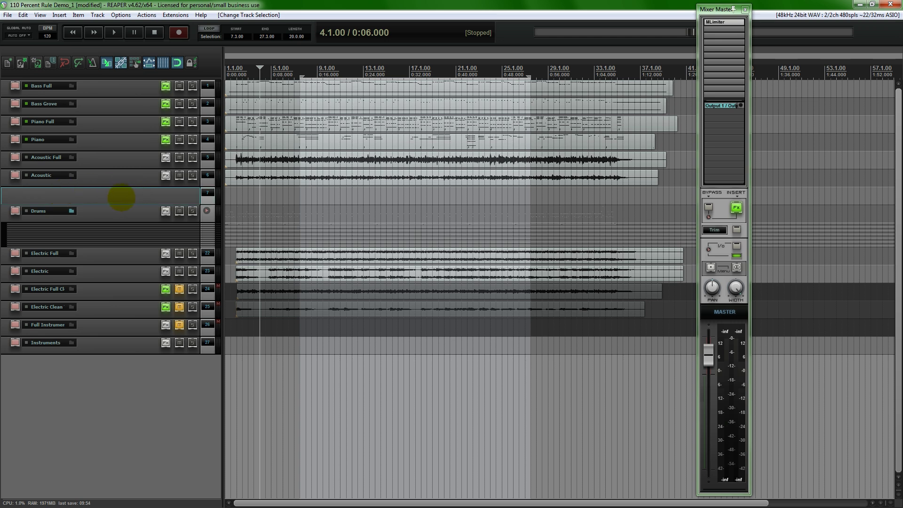
pyautogui.click(125, 385)
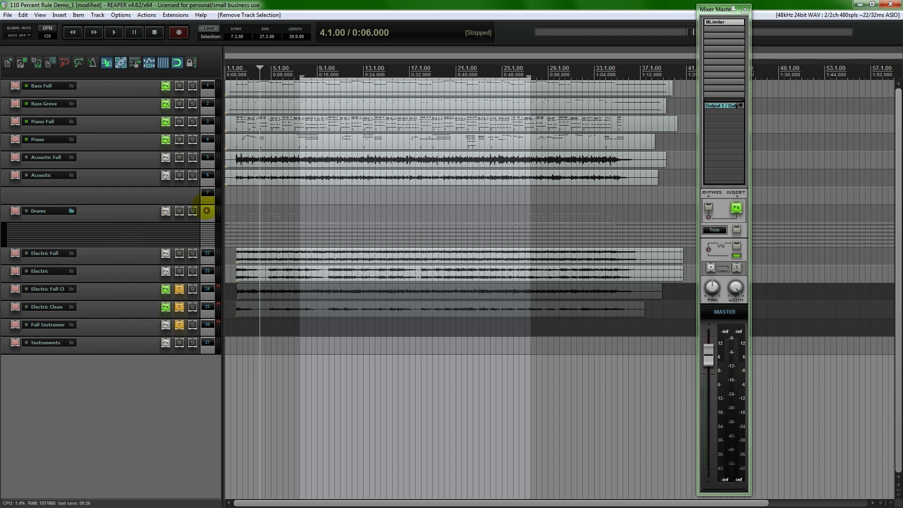
pyautogui.moveTo(111, 197); pyautogui.dragTo(86, 181)
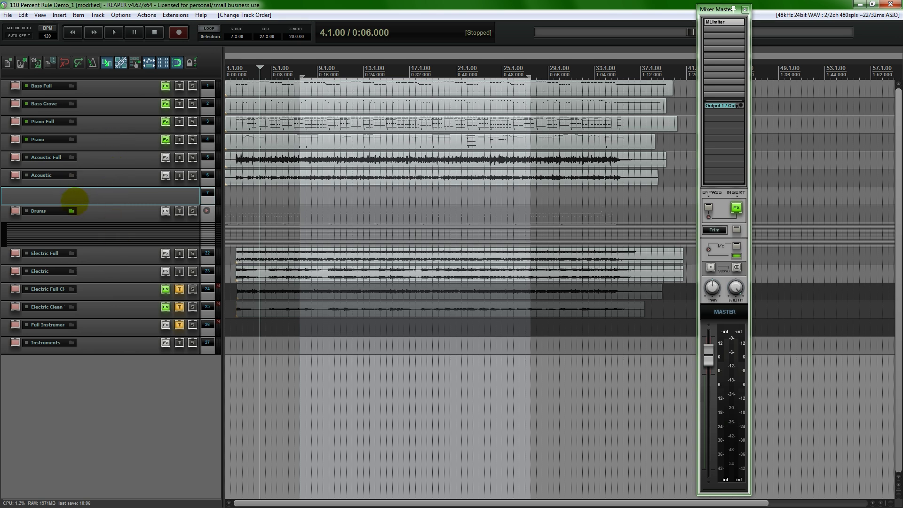
pyautogui.click(90, 388)
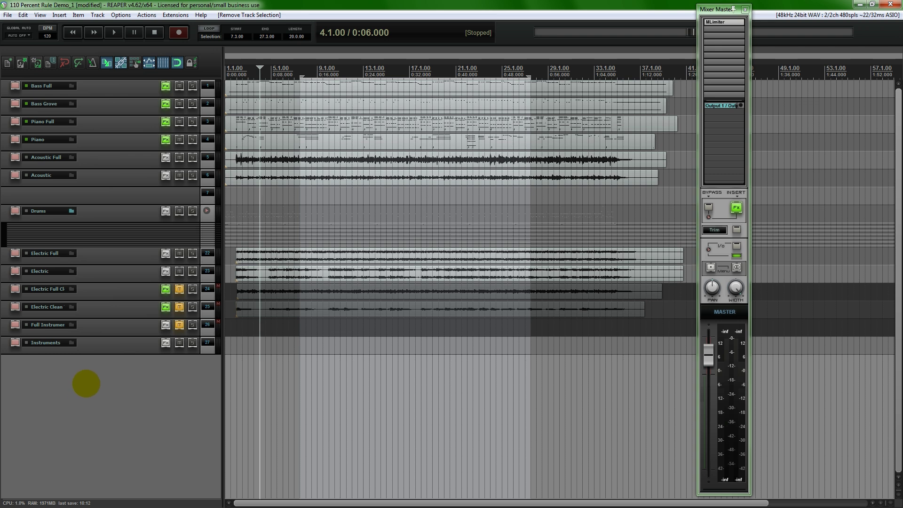
pyautogui.doubleClick(86, 385)
# - Undo the earlier track, insert a new empty track, and move it below Instruments as track 28
pyautogui.hotkey('ctrl', 'z')
pyautogui.click(59, 14)
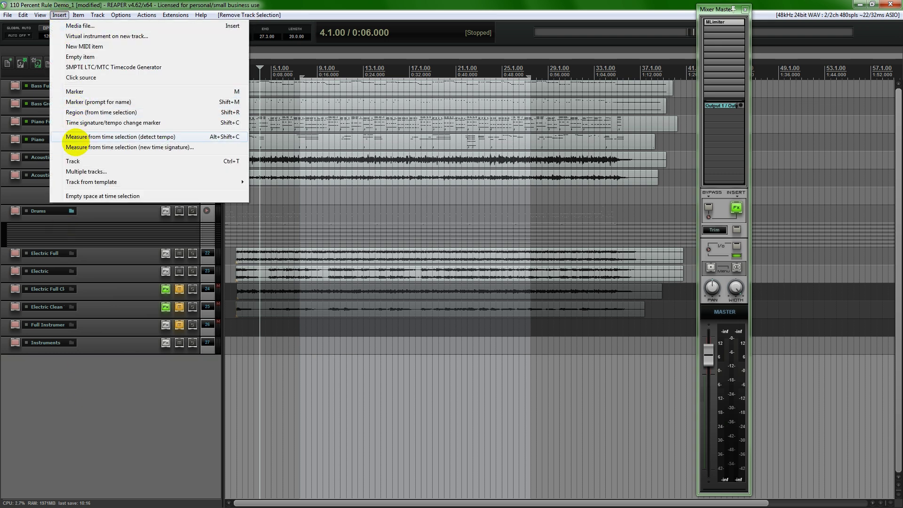
pyautogui.click(73, 161)
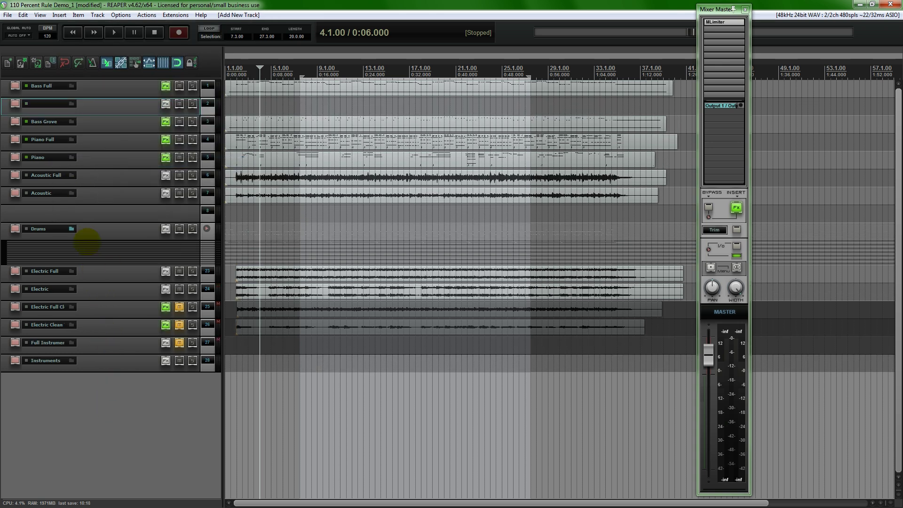
pyautogui.click(86, 214)
pyautogui.moveTo(90, 107); pyautogui.dragTo(73, 391)
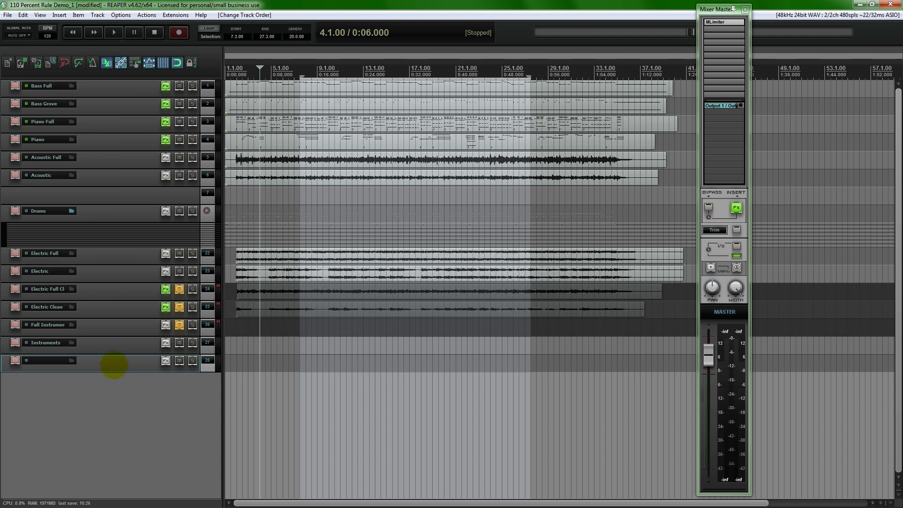
pyautogui.rightClick(113, 362)
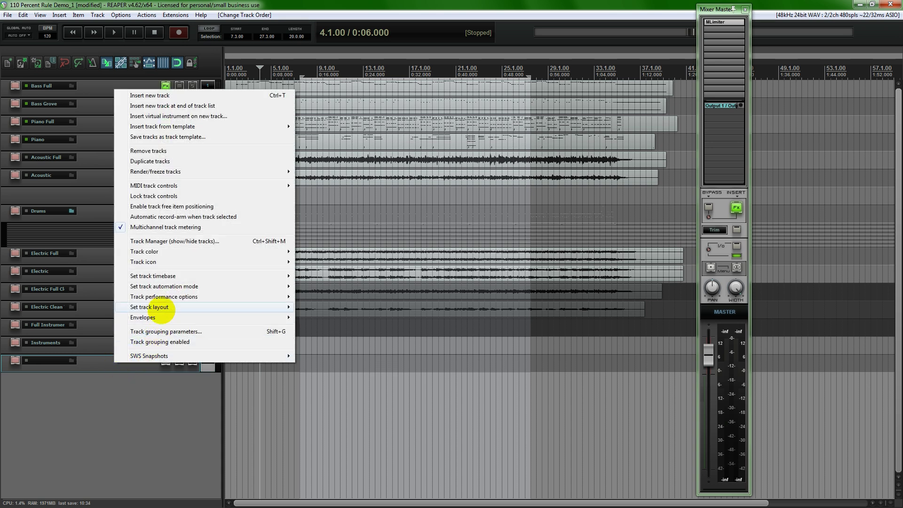
# - Set empty track 28's track panel layout to SEPARATOR/FOLDER
pyautogui.moveTo(161, 309)
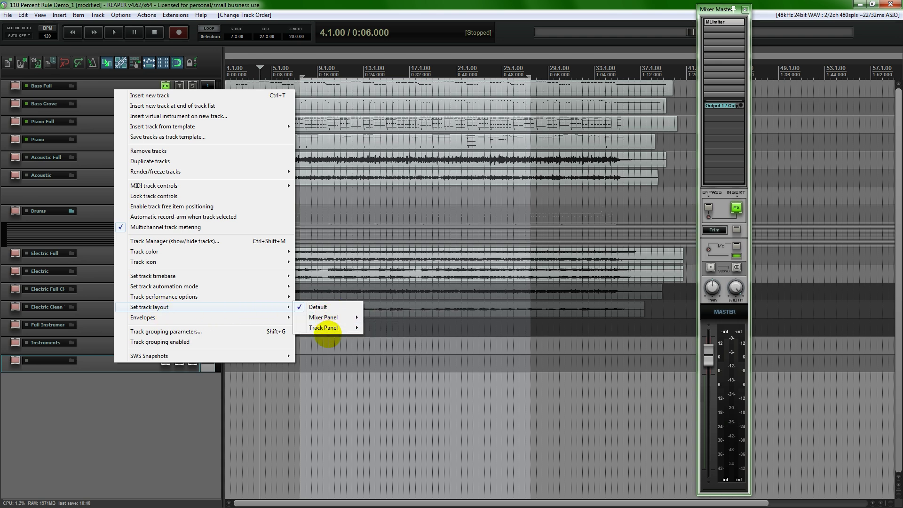
pyautogui.moveTo(325, 330)
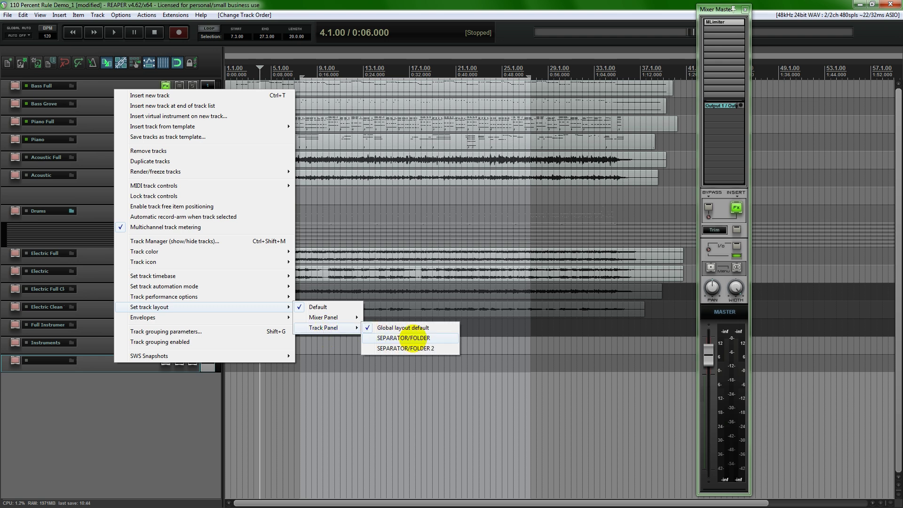
pyautogui.click(403, 338)
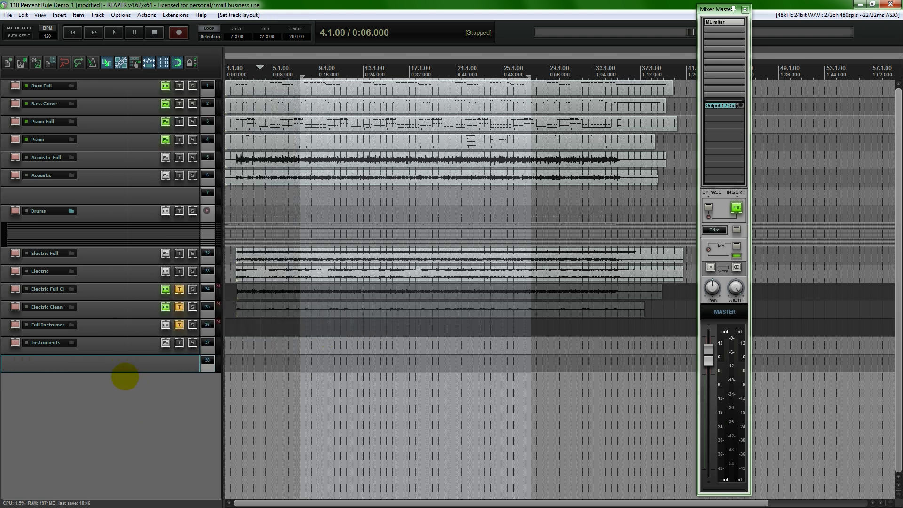
# - Drag the blank separator track to the top, above Bass Full, as track 1
pyautogui.moveTo(115, 365); pyautogui.dragTo(105, 301)
pyautogui.click(106, 419)
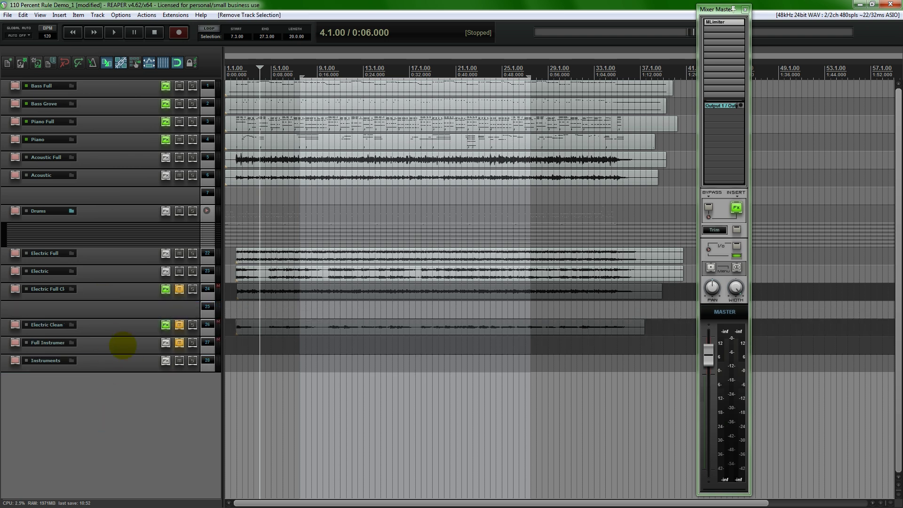
pyautogui.click(116, 309)
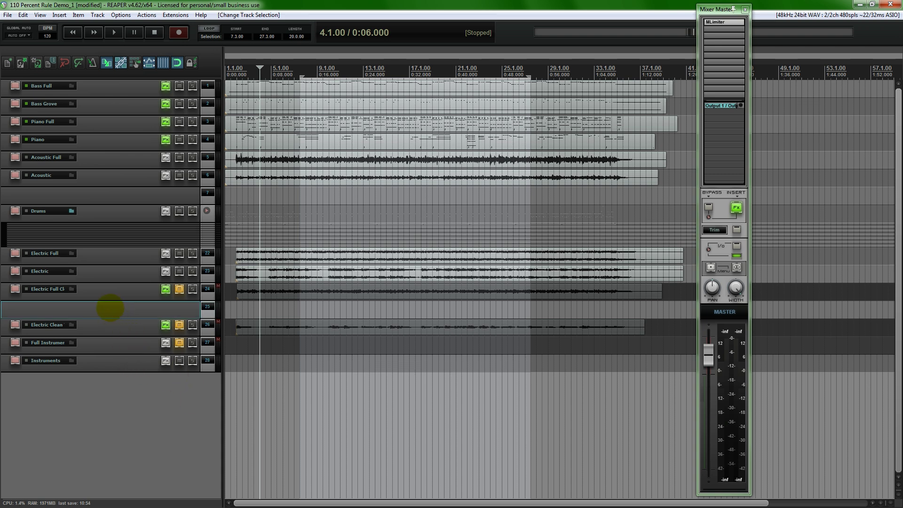
pyautogui.moveTo(110, 308); pyautogui.dragTo(108, 81)
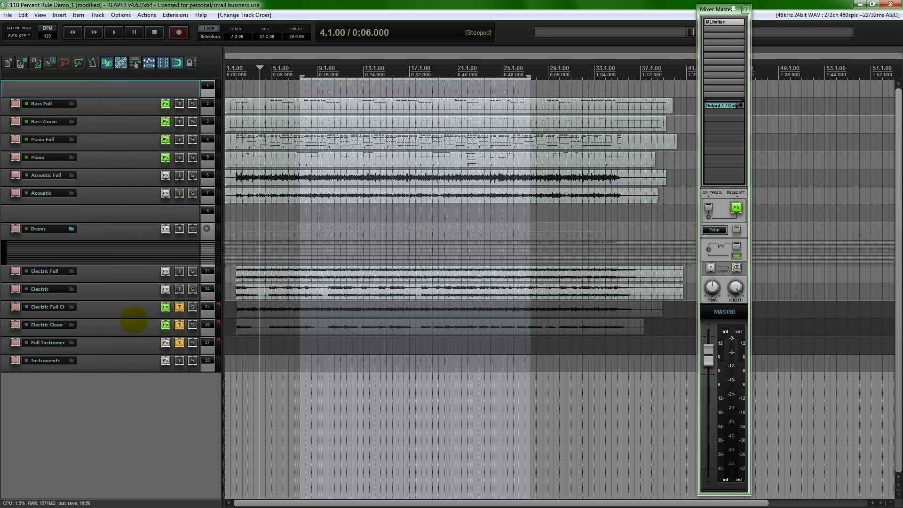
# - Check the separator in the mixer, then reselect top track 1 for its options
pyautogui.hotkey('ctrl', 'm')
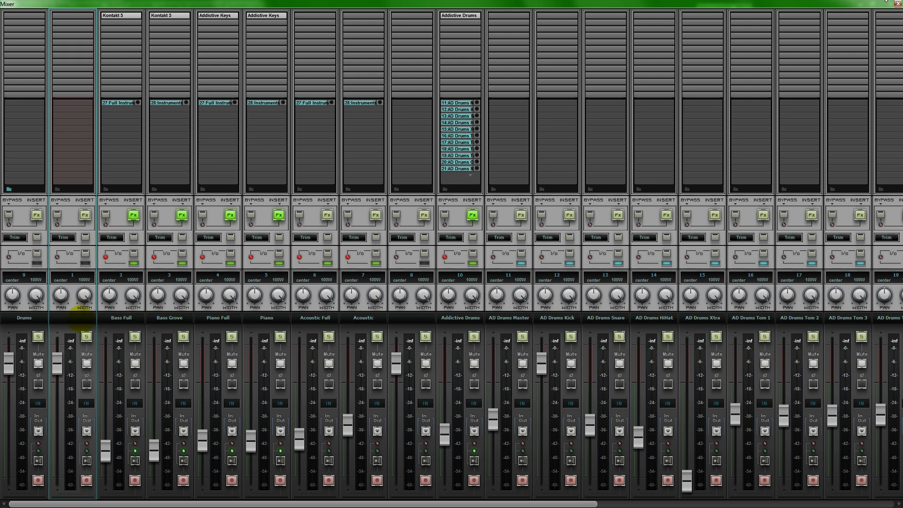
pyautogui.hotkey('ctrl', 'm')
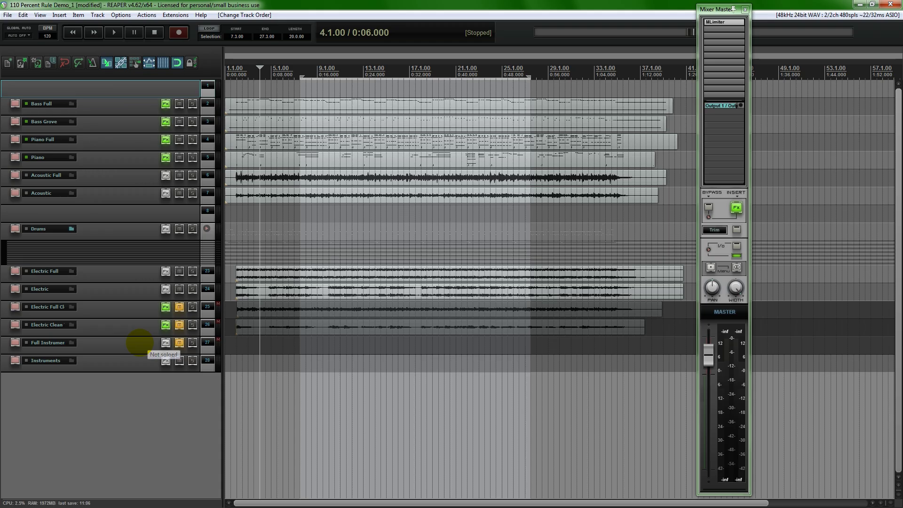
pyautogui.click(74, 212)
pyautogui.click(71, 85)
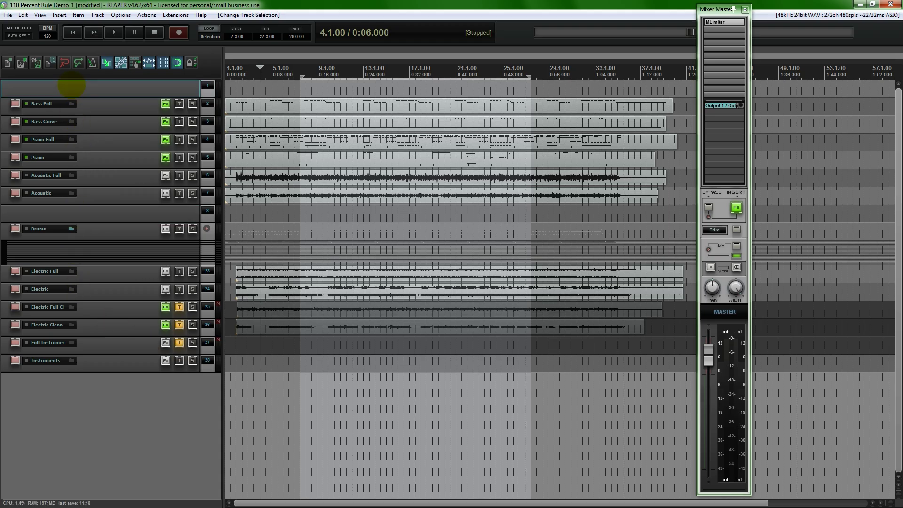
pyautogui.rightClick(72, 85)
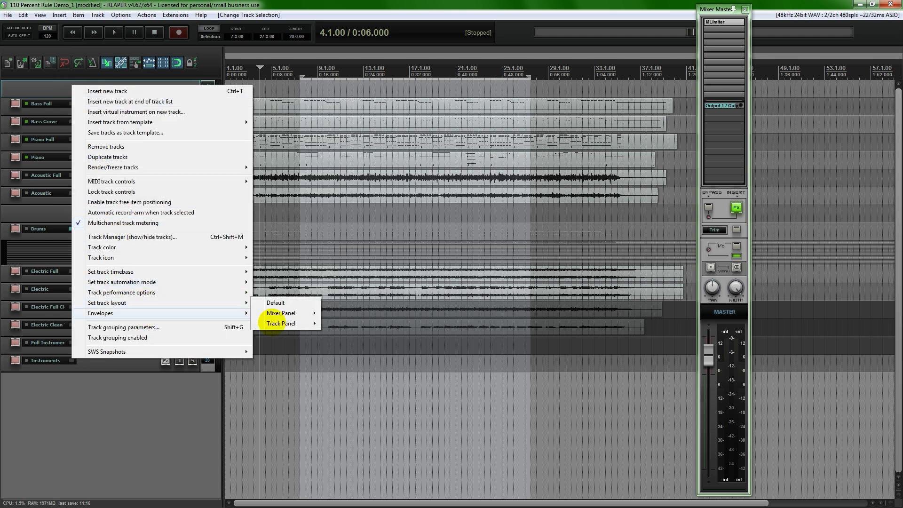
# - Give track 1 the SEPARATOR/FOLDER mixer panel layout and view it in the Mixer
pyautogui.moveTo(273, 314)
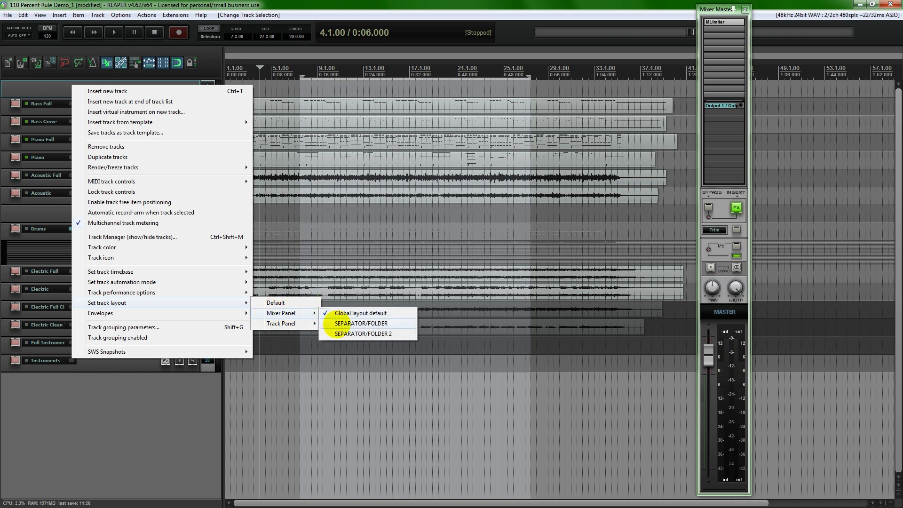
pyautogui.click(348, 324)
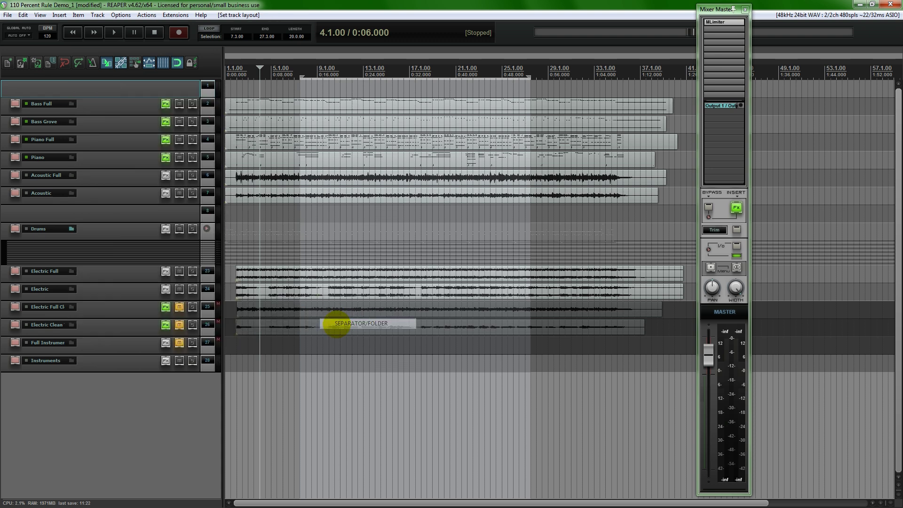
pyautogui.hotkey('ctrl', 'm')
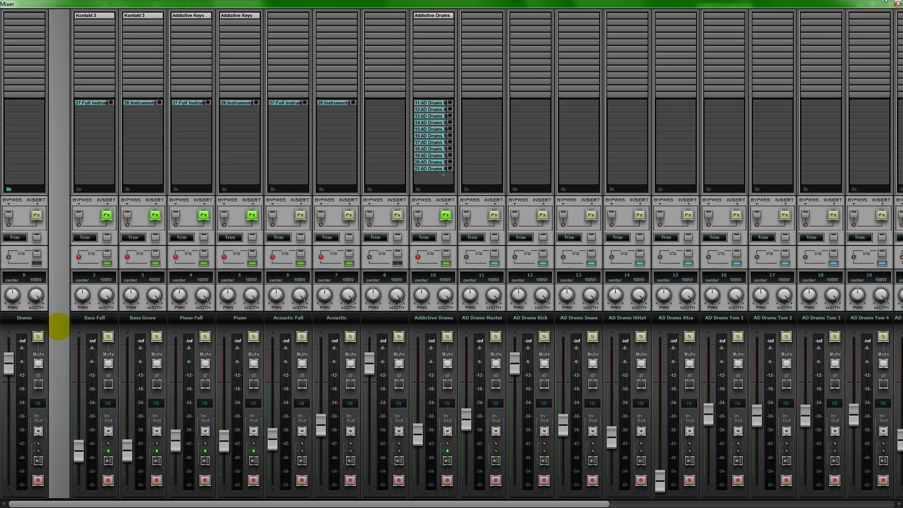
# - Drag the separator strip between Piano Full and Piano in the Mixer, then close the Mixer
pyautogui.moveTo(75, 322); pyautogui.dragTo(263, 348)
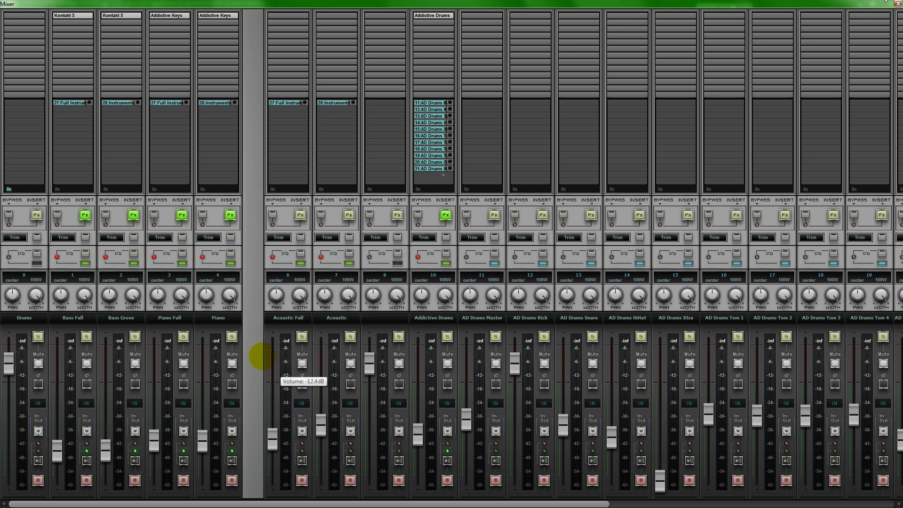
pyautogui.click(399, 363)
pyautogui.moveTo(399, 363); pyautogui.dragTo(238, 373)
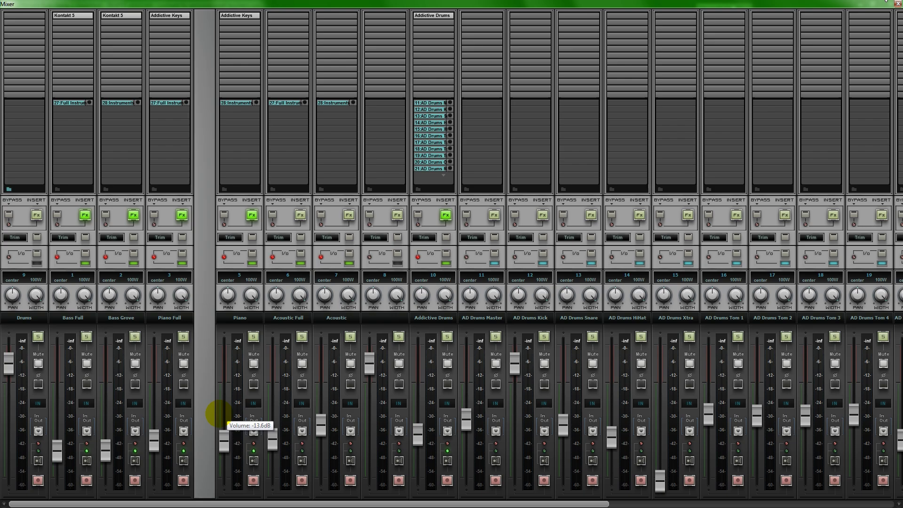
pyautogui.hotkey('ctrl', 'm')
pyautogui.click(111, 393)
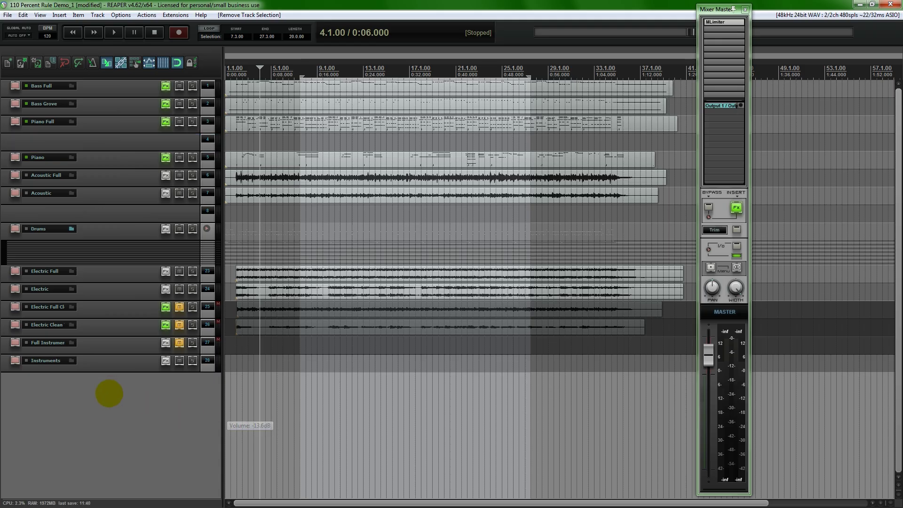